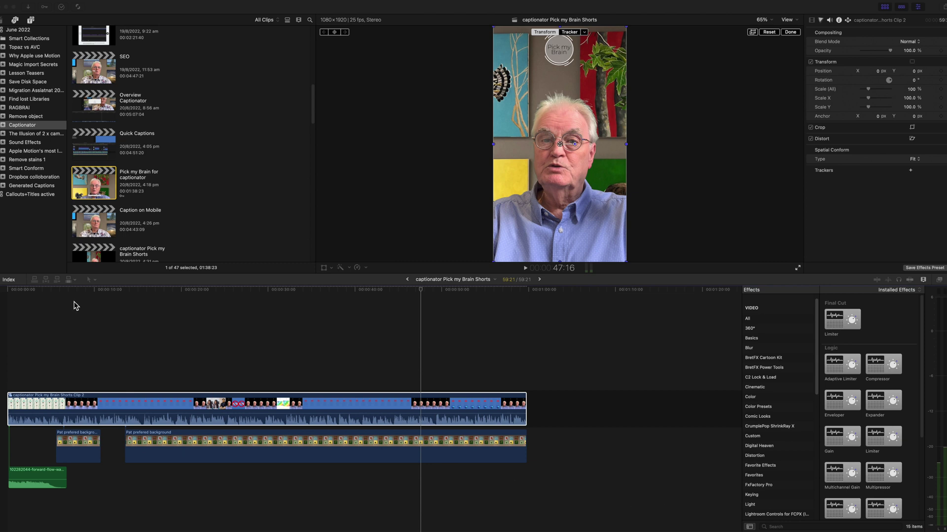
Disable the green background music clip and send the Pick my Brain Shorts project to Captionator
click(63, 292)
drag(78, 292, 231, 309)
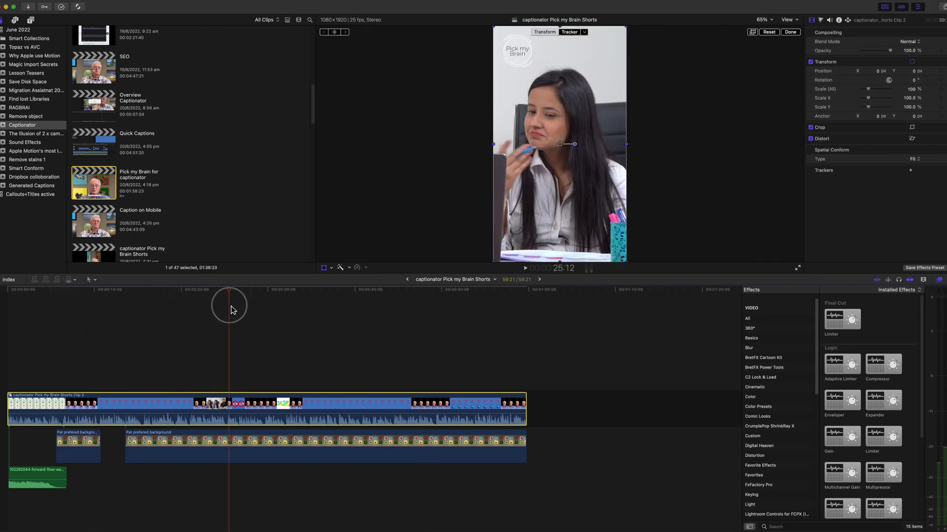
click(48, 478)
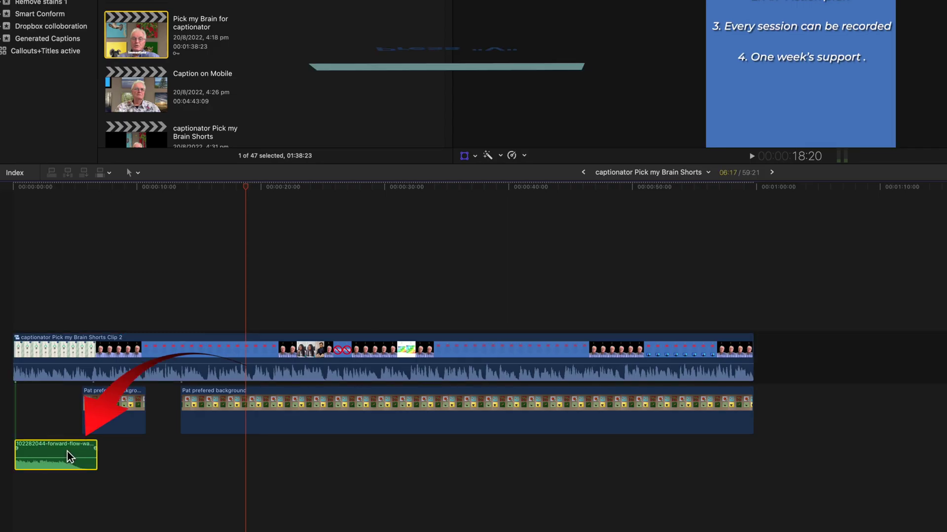
key(v)
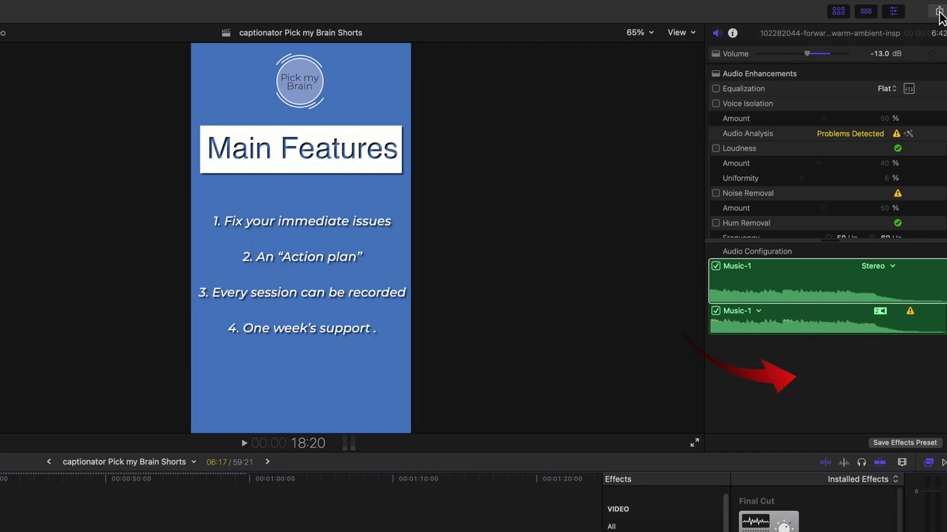
click(938, 11)
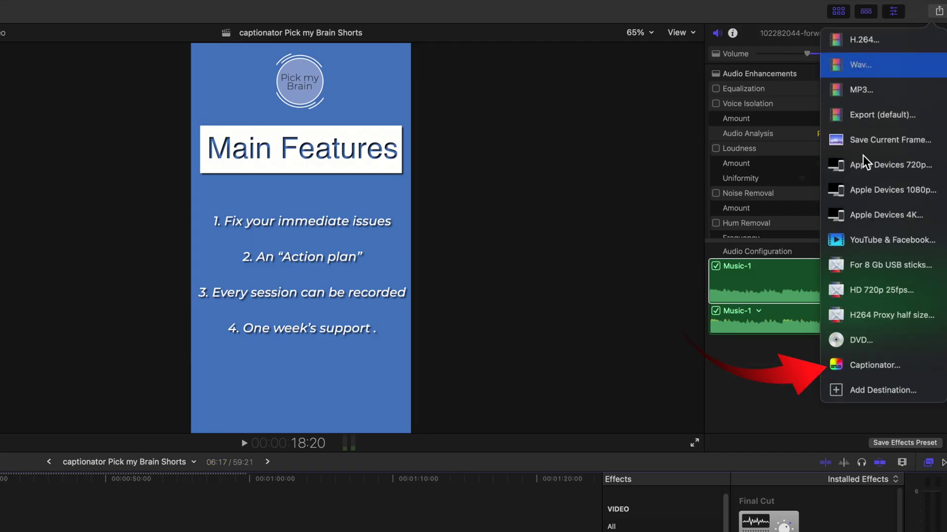
click(838, 366)
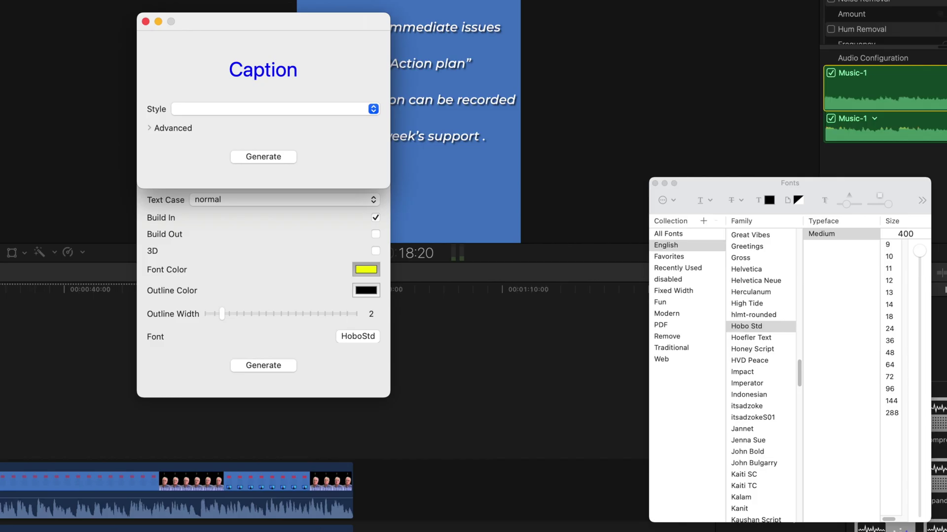
Choose the Finzar caption style with UPPERCASE text case
click(367, 109)
click(336, 129)
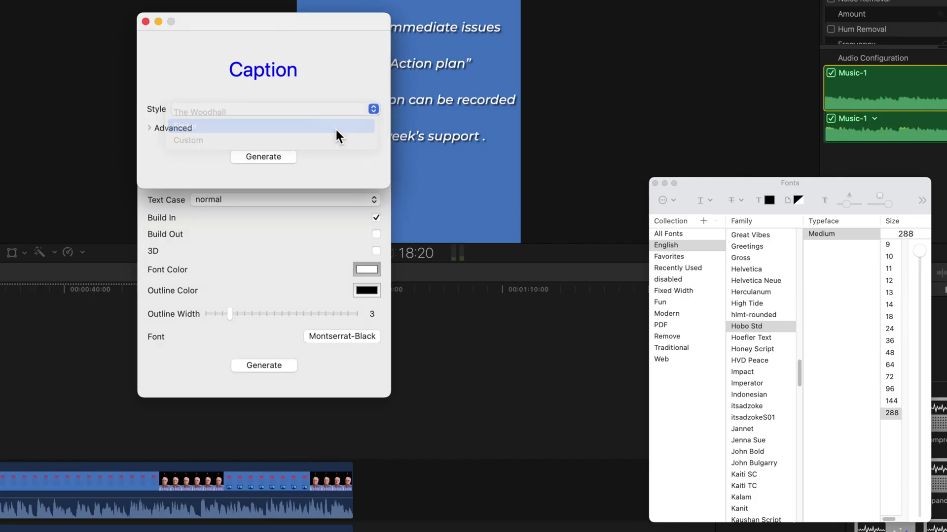
click(151, 128)
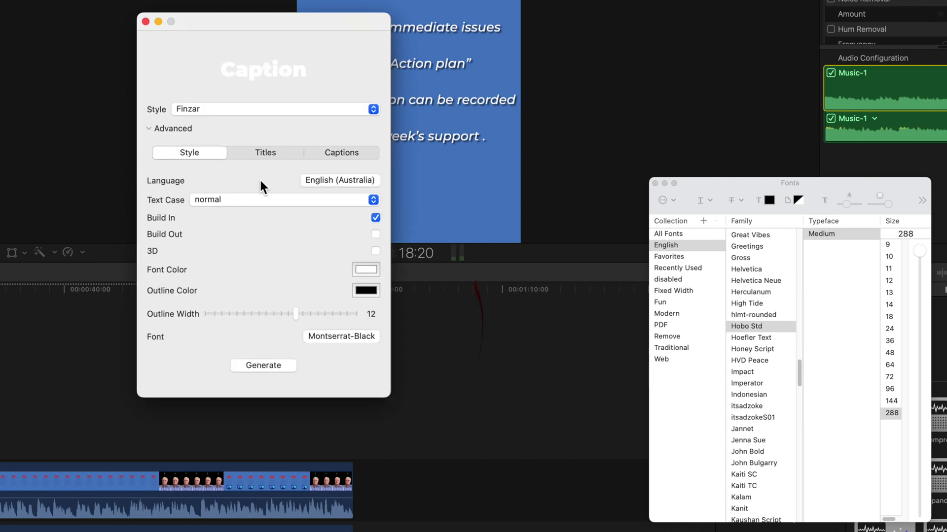
click(367, 201)
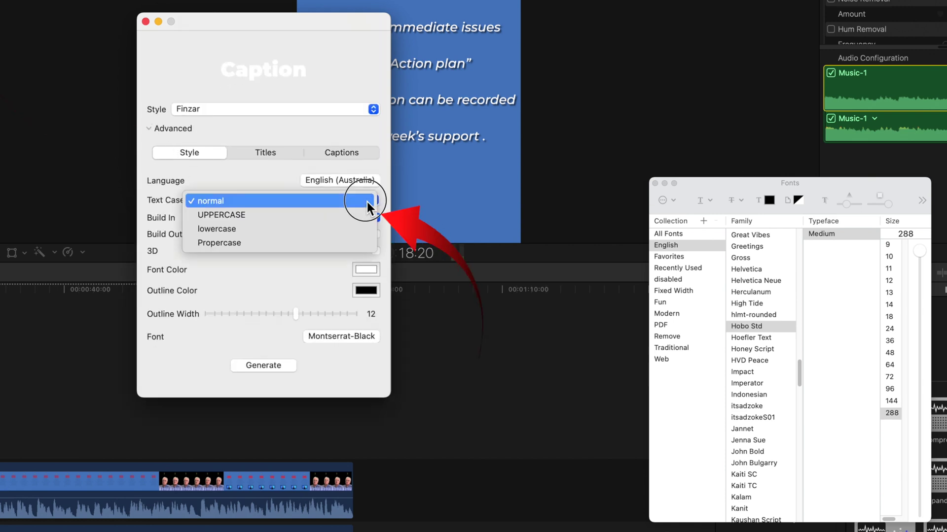
click(323, 215)
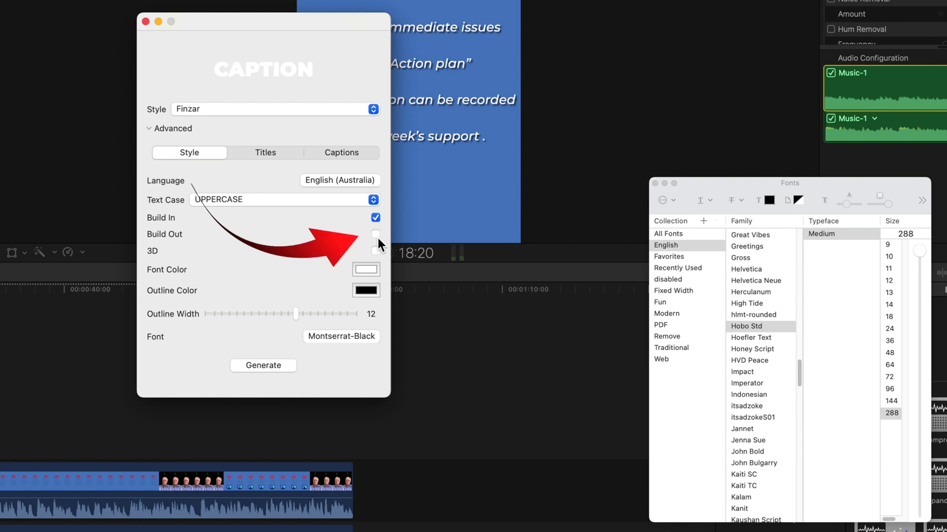
Enable Build Out, make the font yellow with outline width 1, and generate the captions
click(376, 234)
click(366, 269)
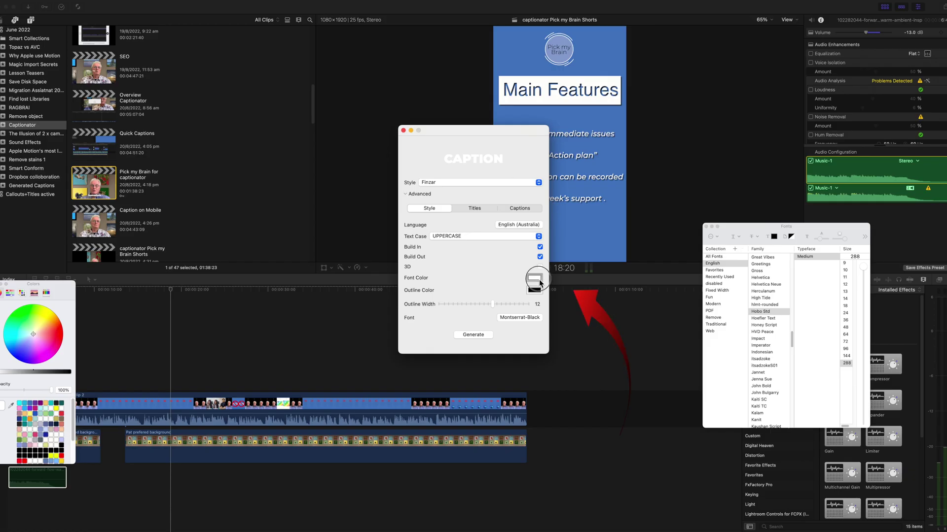
click(45, 317)
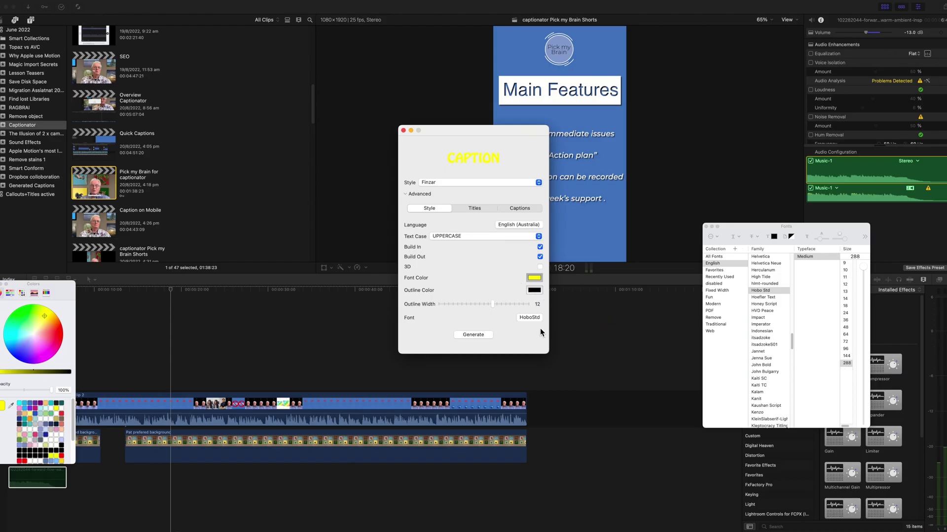
mouse_move(493, 305)
mouse_down()
mouse_move(438, 311)
mouse_move(445, 309)
mouse_up()
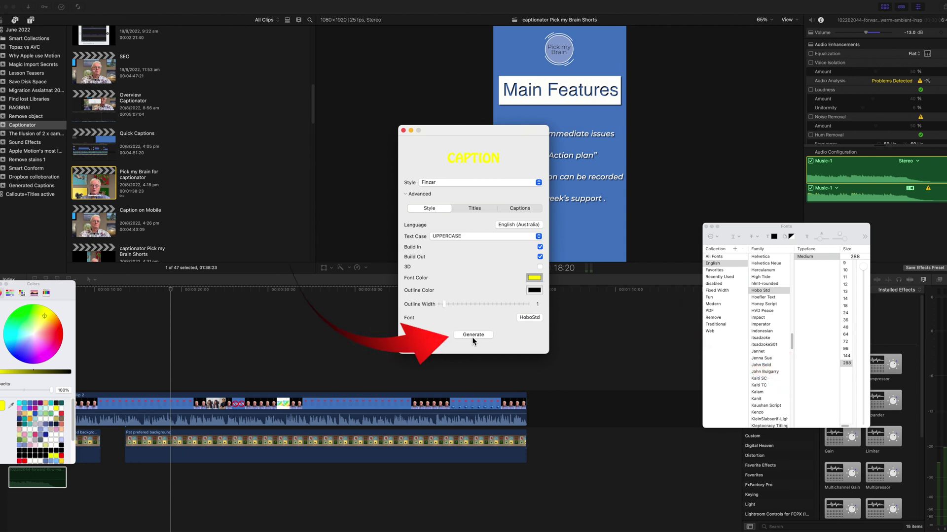
click(473, 336)
Save the caption XML, import it into the library with Keep Both, and select the new Generated Captions project
click(601, 248)
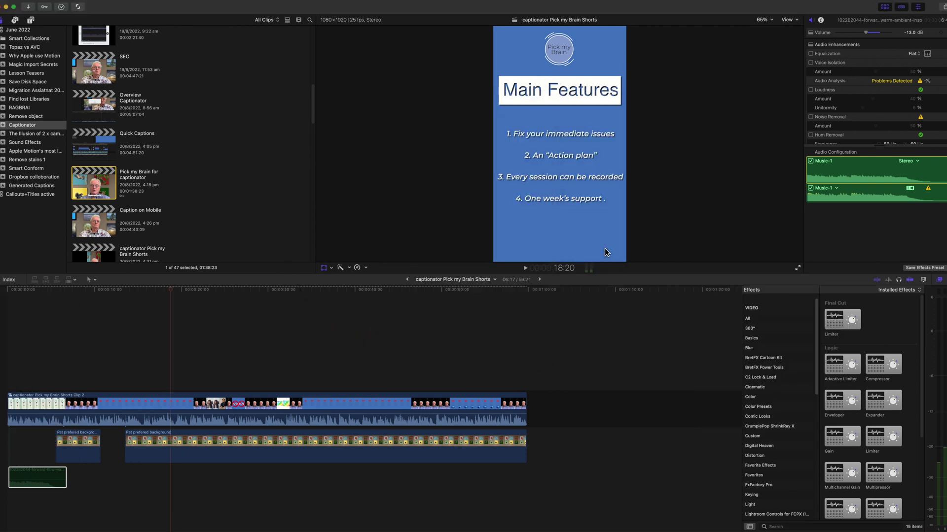
click(565, 215)
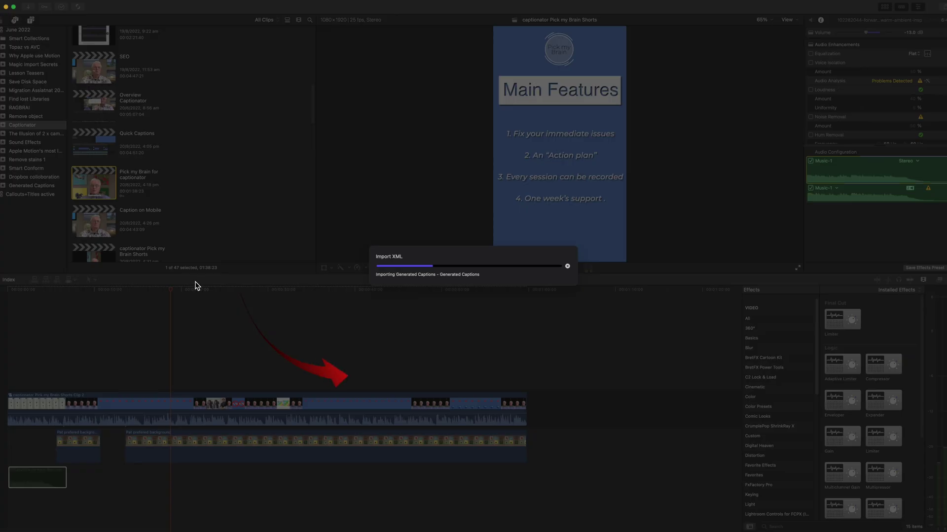
click(437, 360)
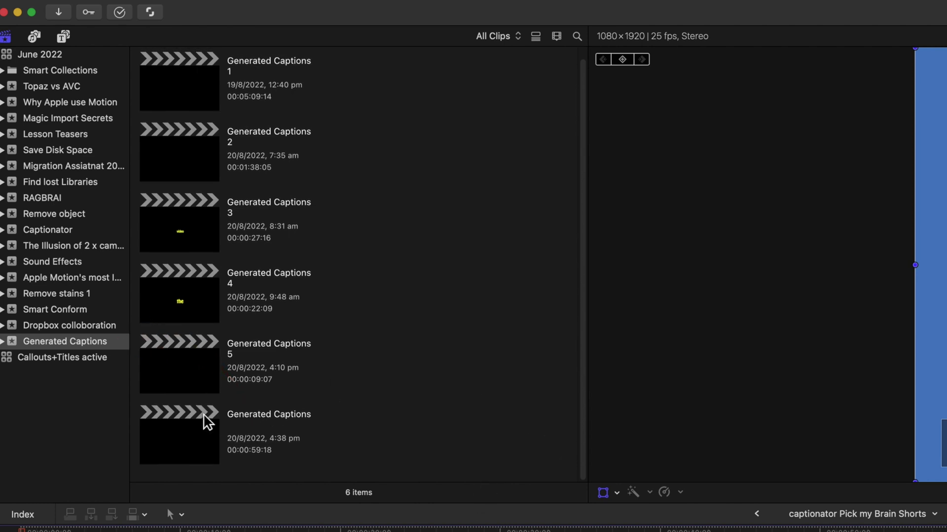
click(199, 443)
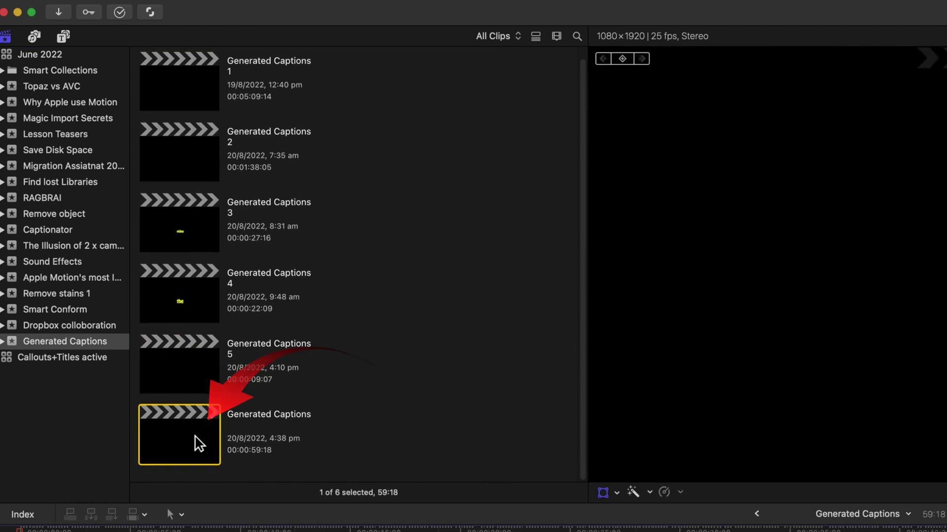
Open the Generated Captions project and copy all 171 of its timeline items
double_click(200, 443)
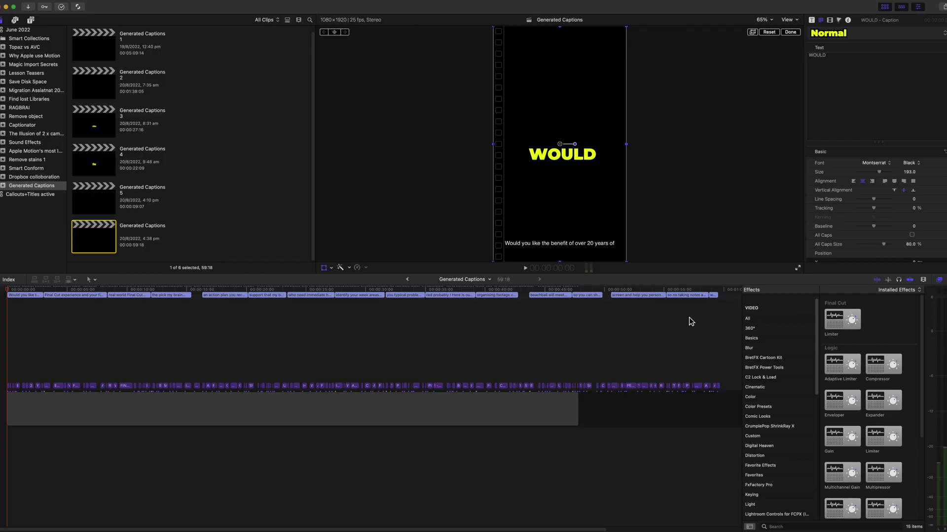
click(634, 334)
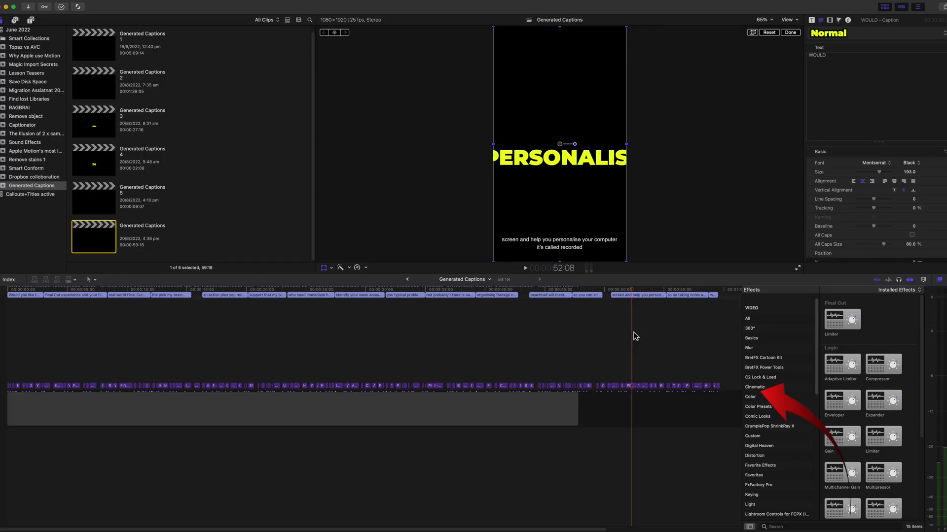
drag(720, 305, 7, 291)
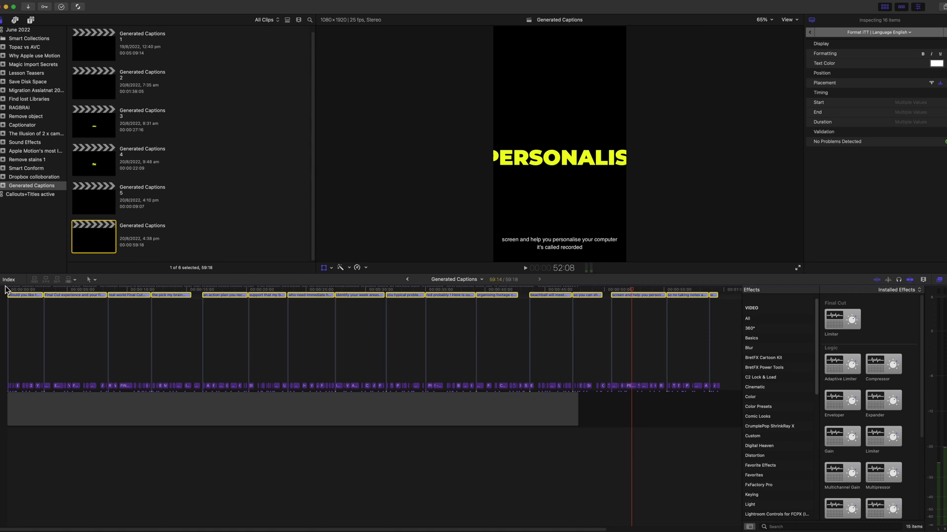
key(Delete)
click(81, 415)
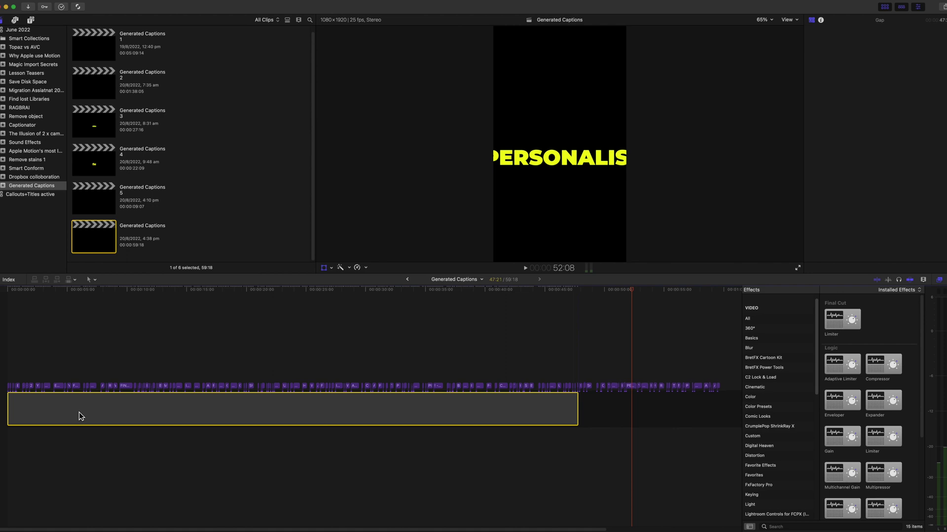
key(super+z)
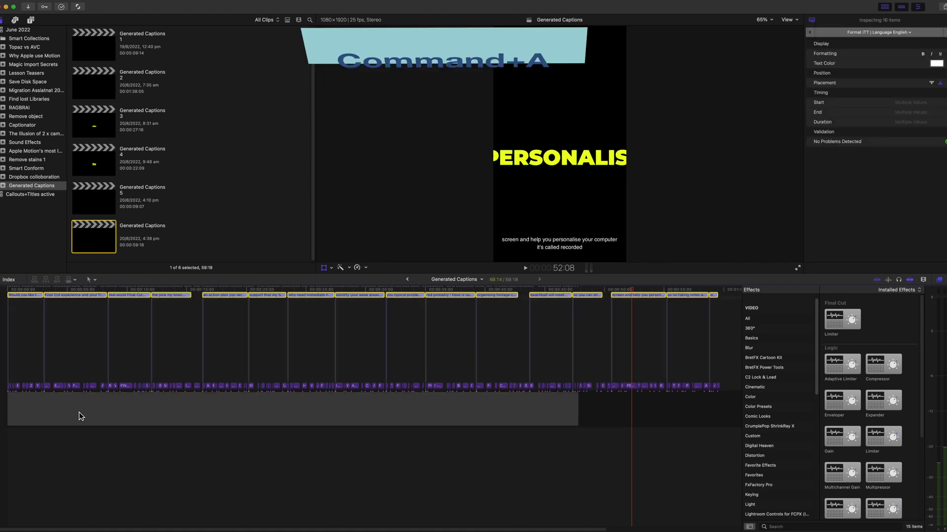
key(super+a)
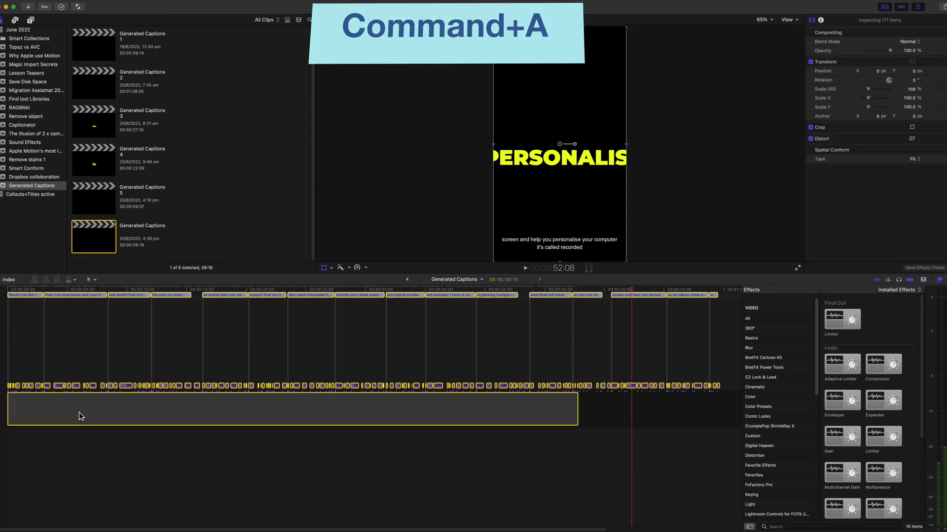
key(super+c)
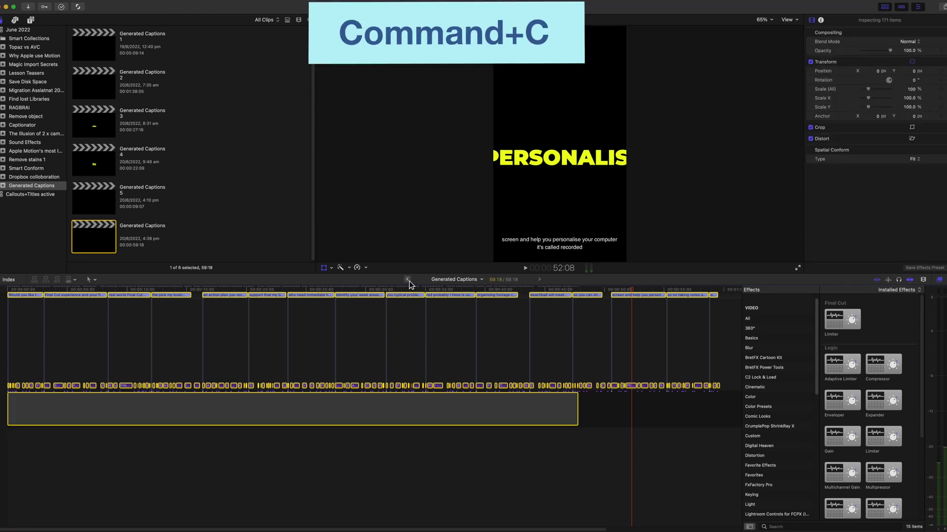
Paste the copied captions at the start of Pick my Brain Shorts, above the presenter clip
click(407, 281)
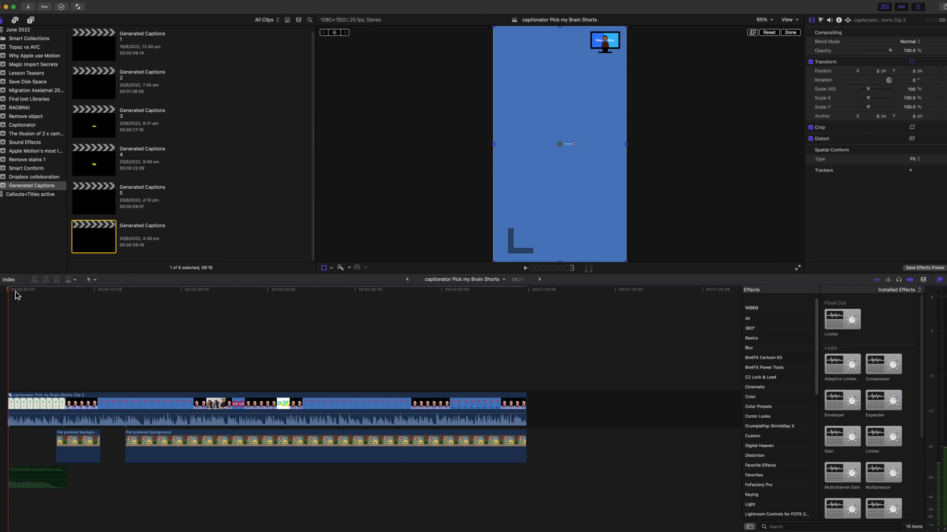
mouse_move(15, 294)
mouse_down()
mouse_move(30, 296)
mouse_move(5, 303)
mouse_up()
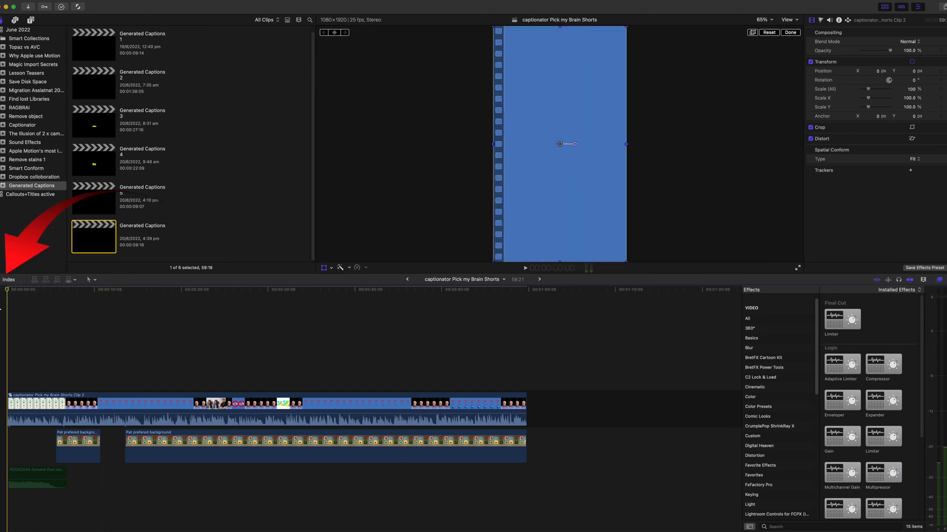
key(Home)
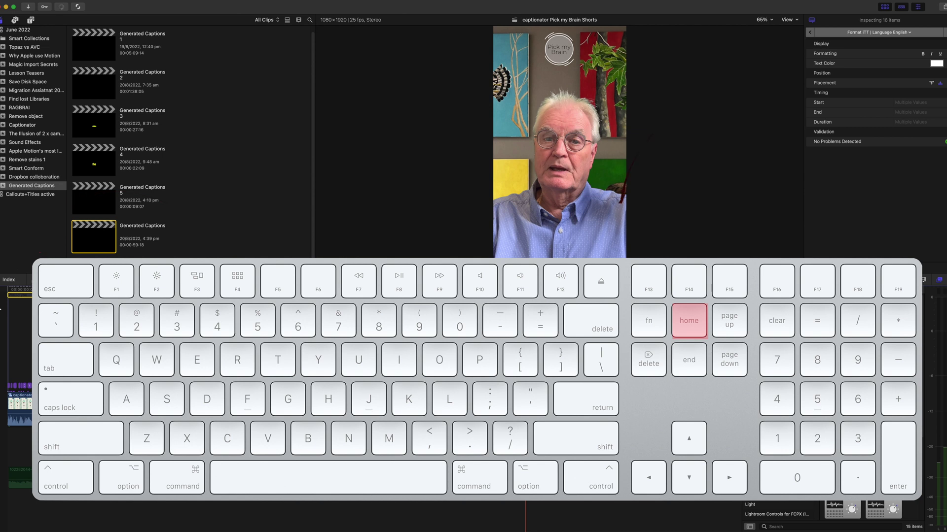
key(shift+t)
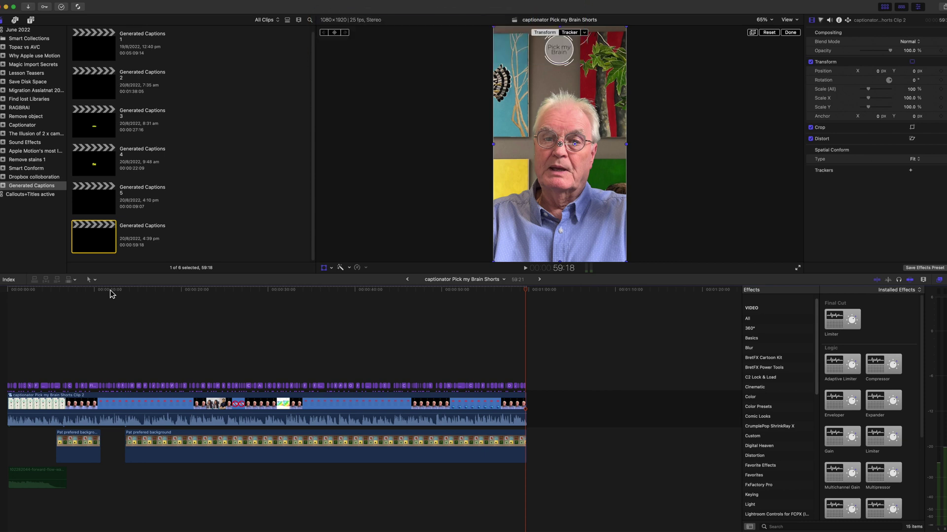
Move the FINGERTIPS caption down in the viewer to sit below the word Brain
click(58, 290)
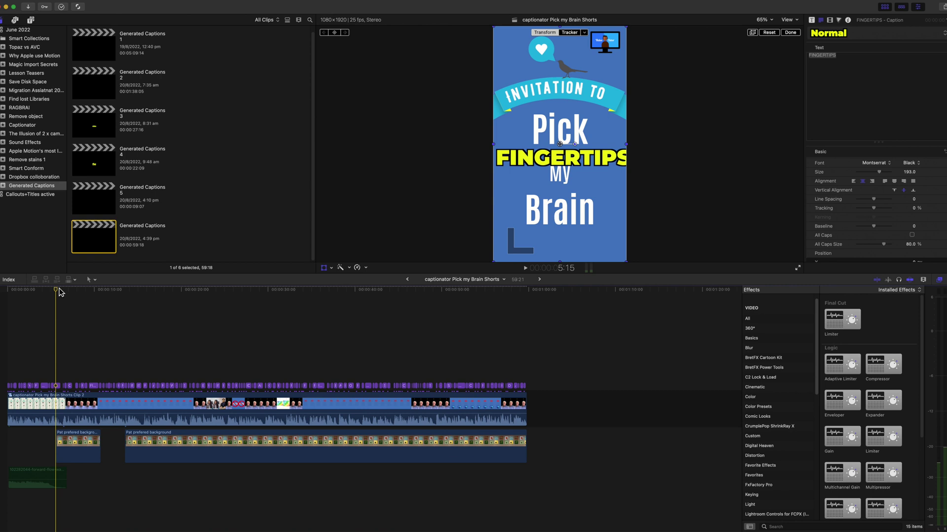
key(super+equal)
key(super+equal)
key(super+equal)
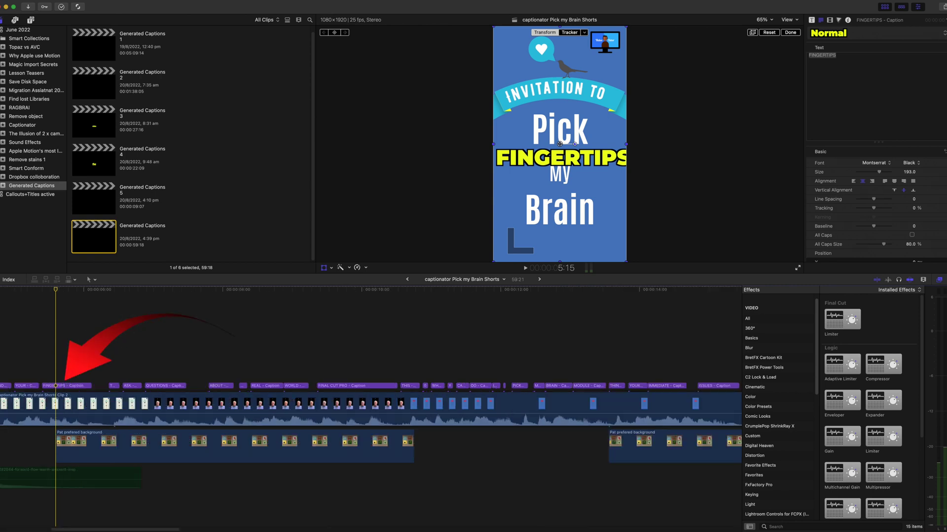
click(64, 386)
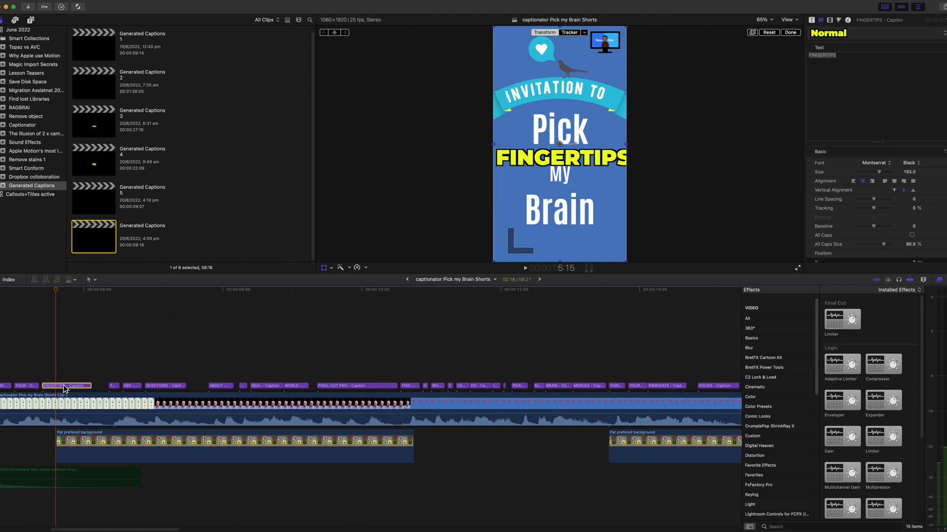
drag(578, 166, 576, 254)
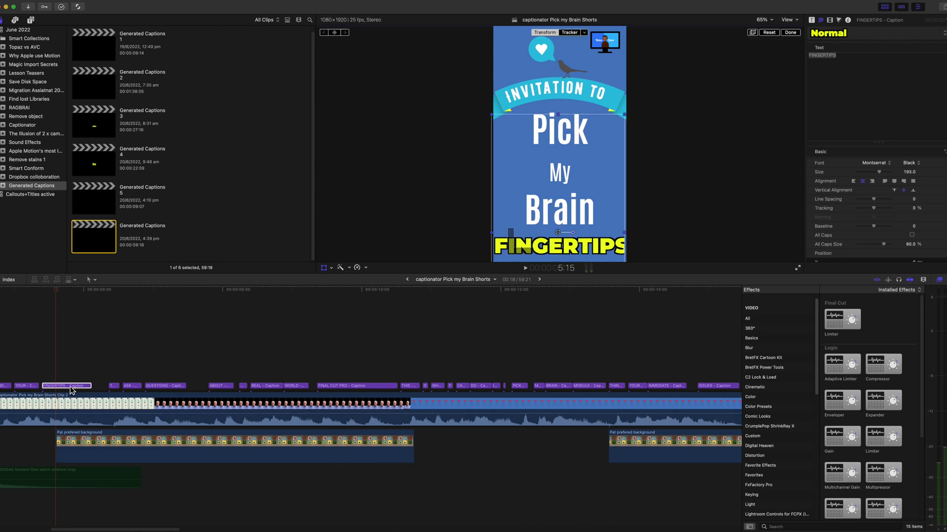
Paste the FINGERTIPS caption's Position attribute onto all 154 caption clips
key(shift+z)
drag(690, 384, 5, 383)
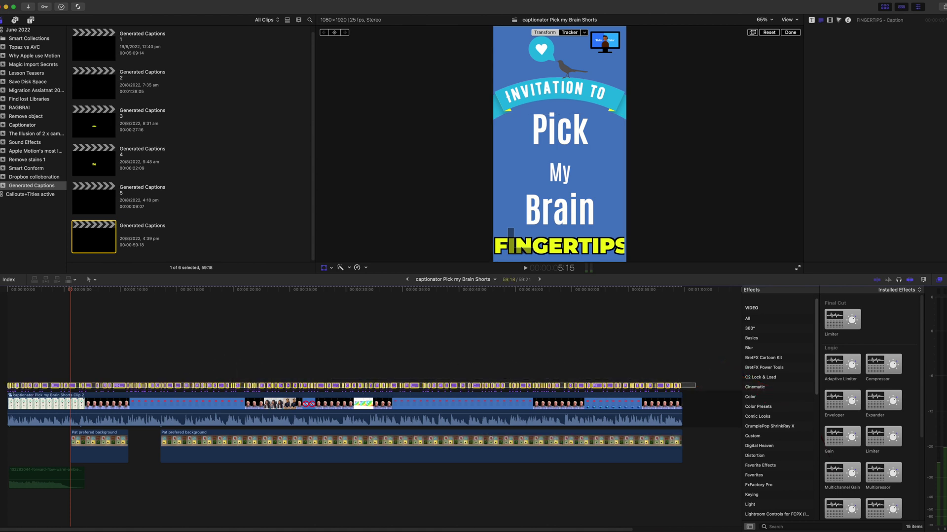
key(super+shift+v)
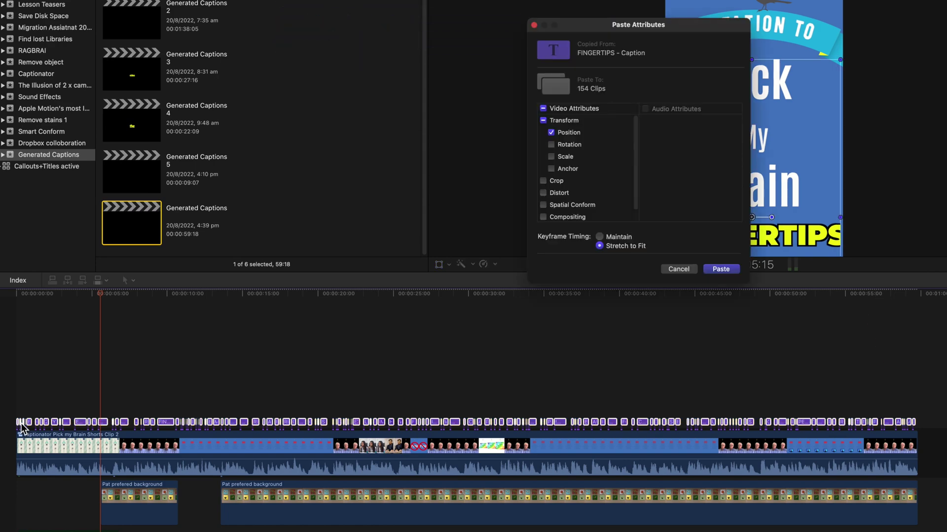
click(721, 269)
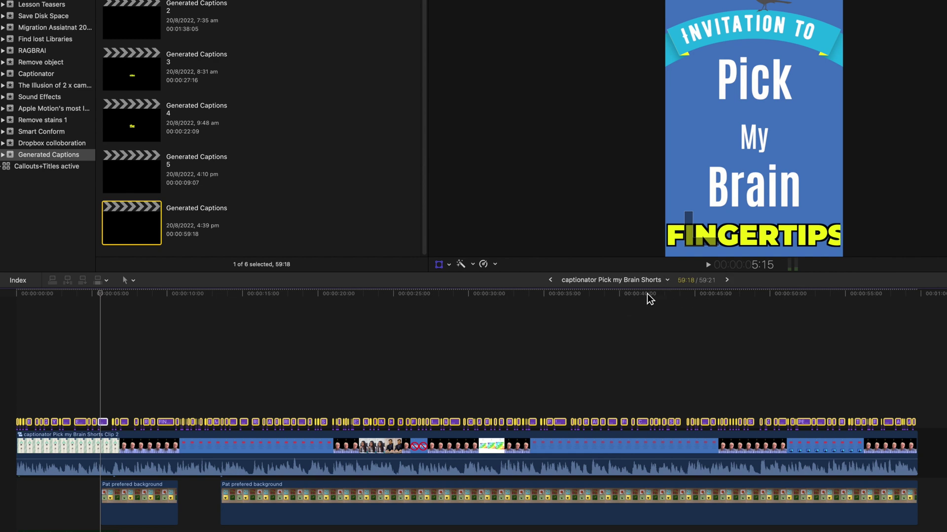
Restyle the BRAIN caption red at size 288 with a yellow glow, then start an H.264 export
drag(647, 294, 440, 312)
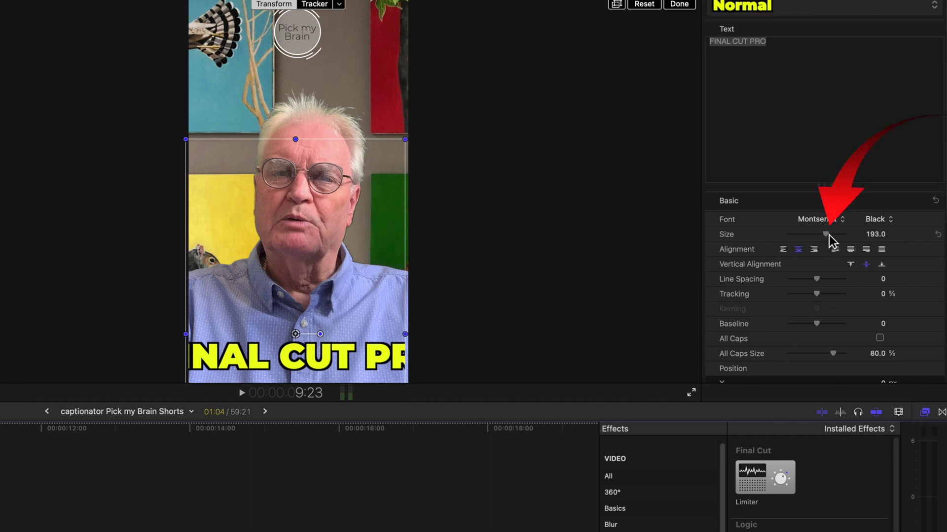
drag(829, 235, 816, 239)
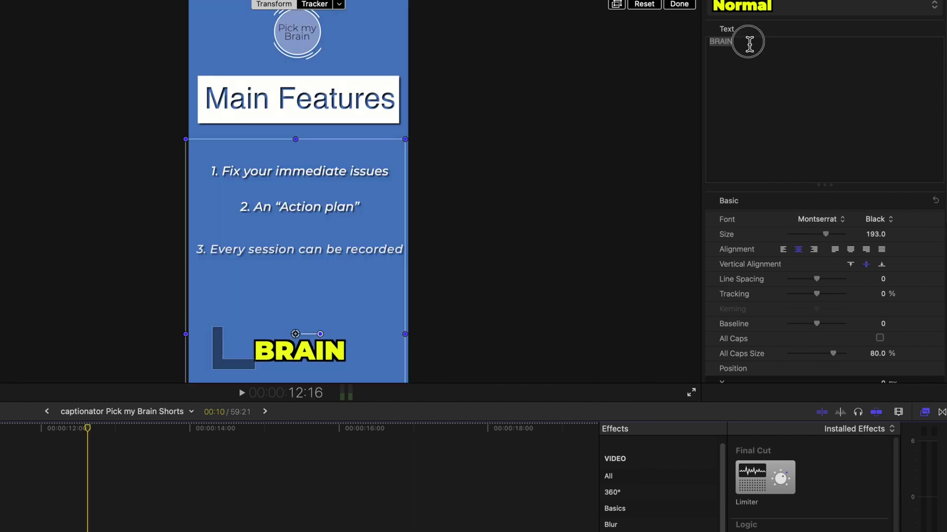
scroll(819, 197, down, 10)
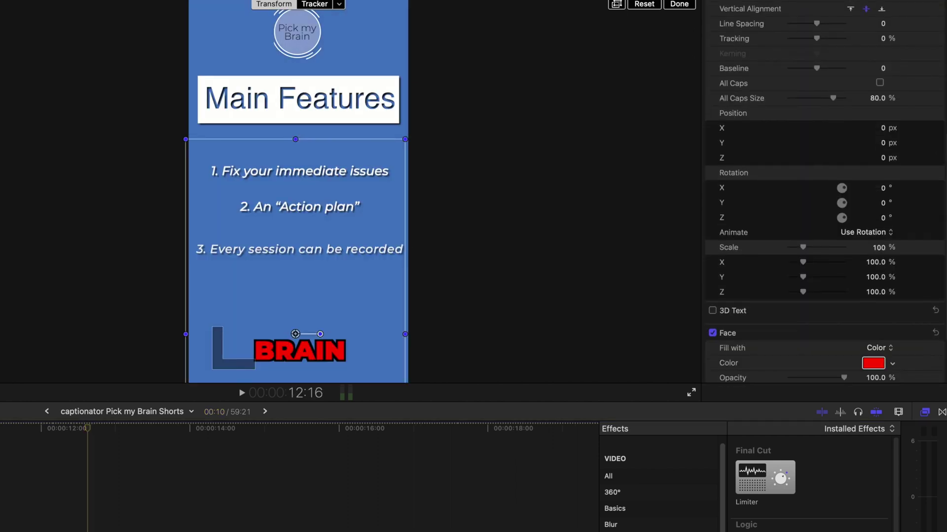
scroll(853, 208, down, 5)
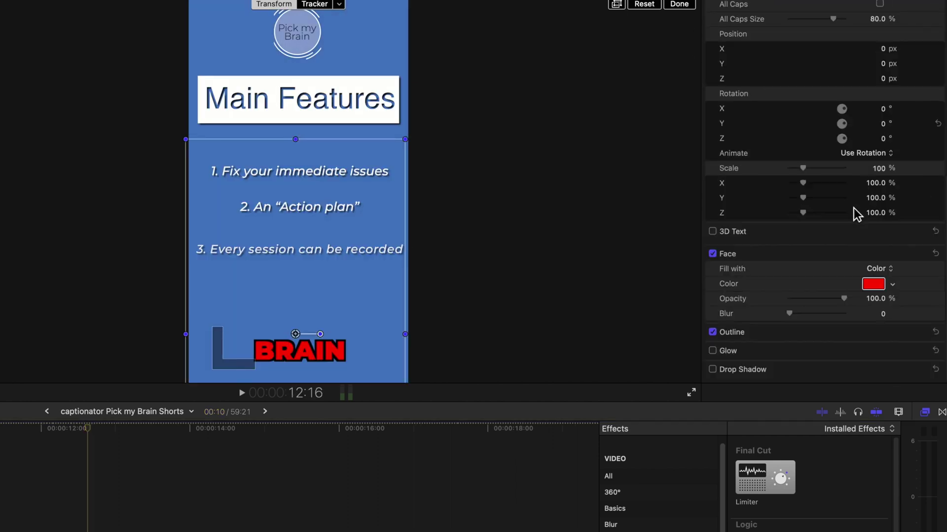
scroll(789, 315, down, 3)
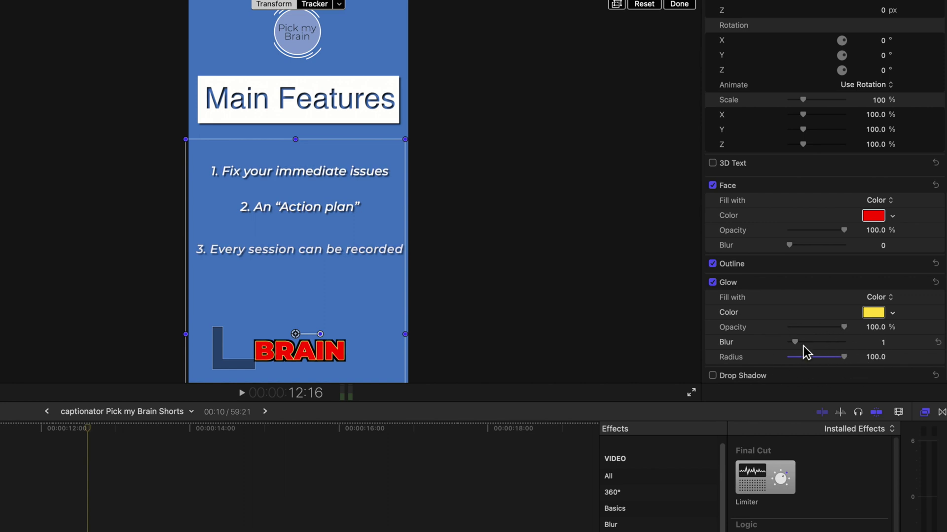
click(91, 431)
scroll(841, 209, up, 10)
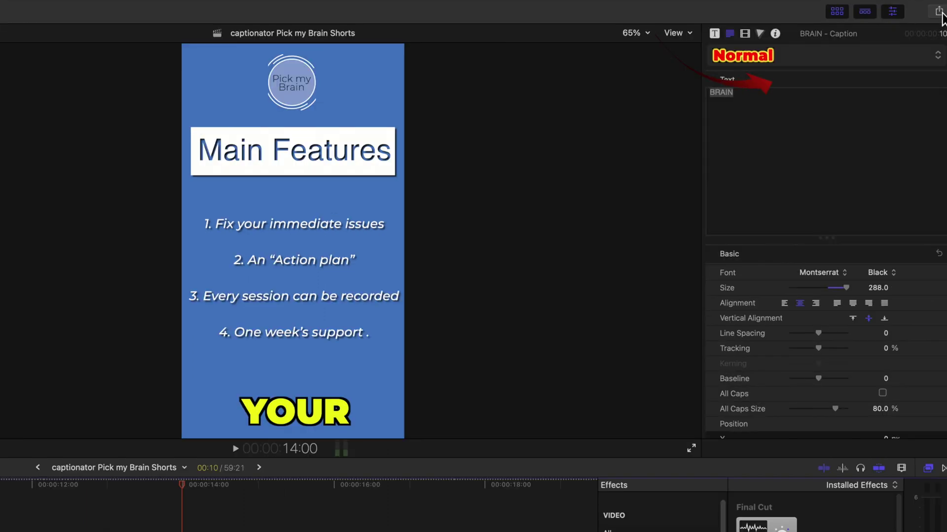
click(938, 11)
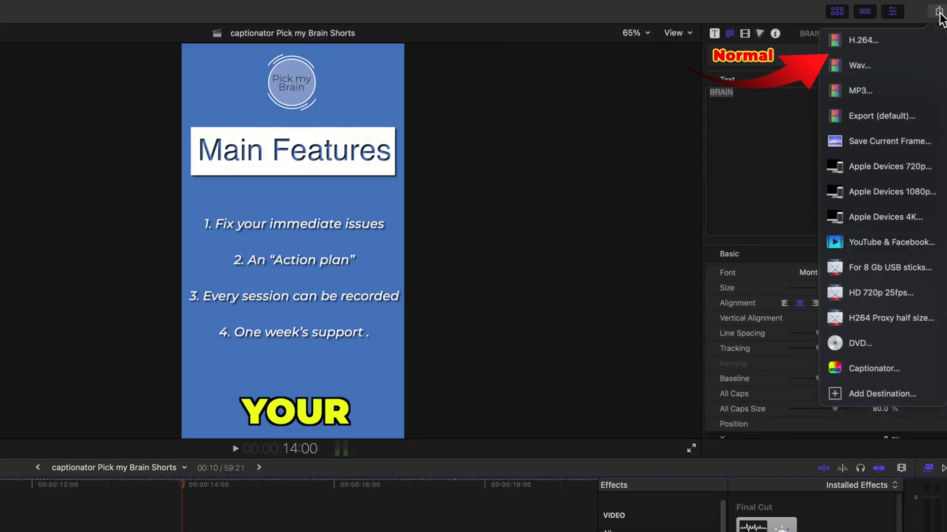
click(877, 43)
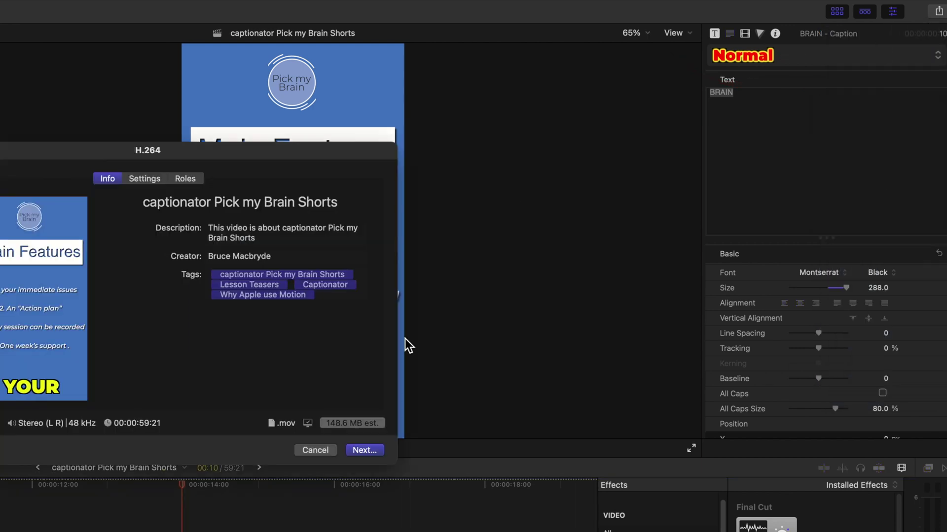